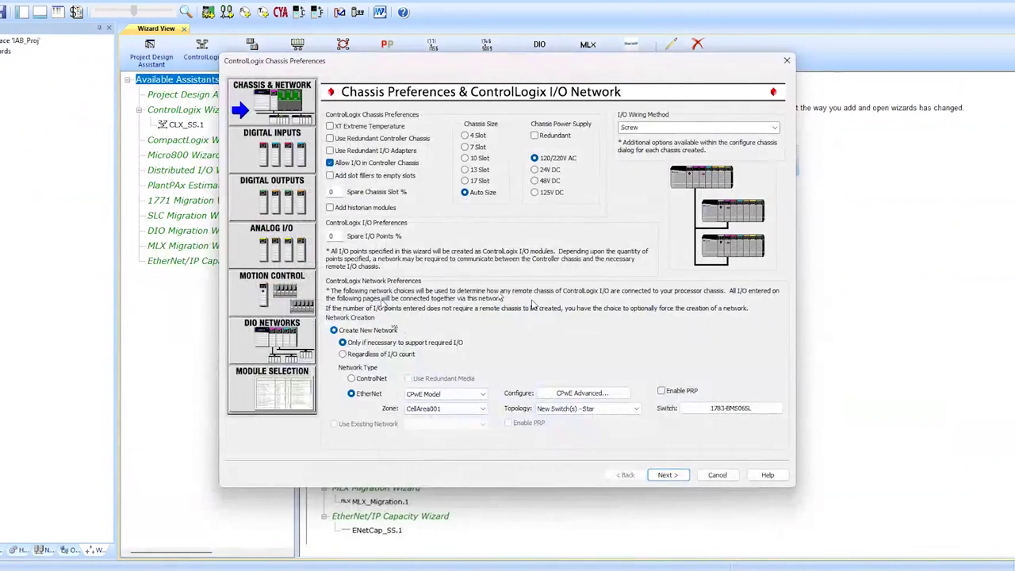
left_click_drag(423, 66, 458, 96)
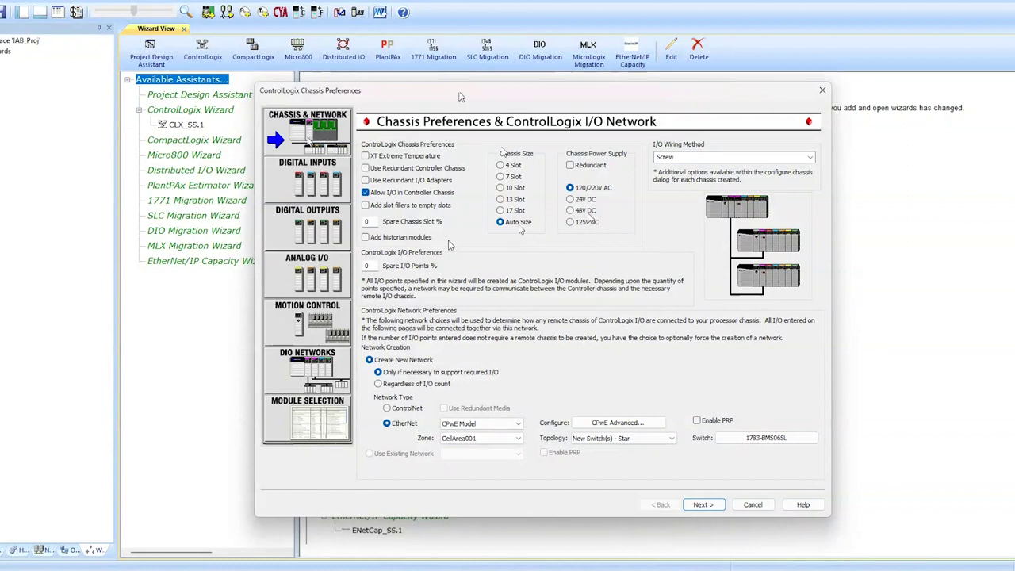
left_click(809, 157)
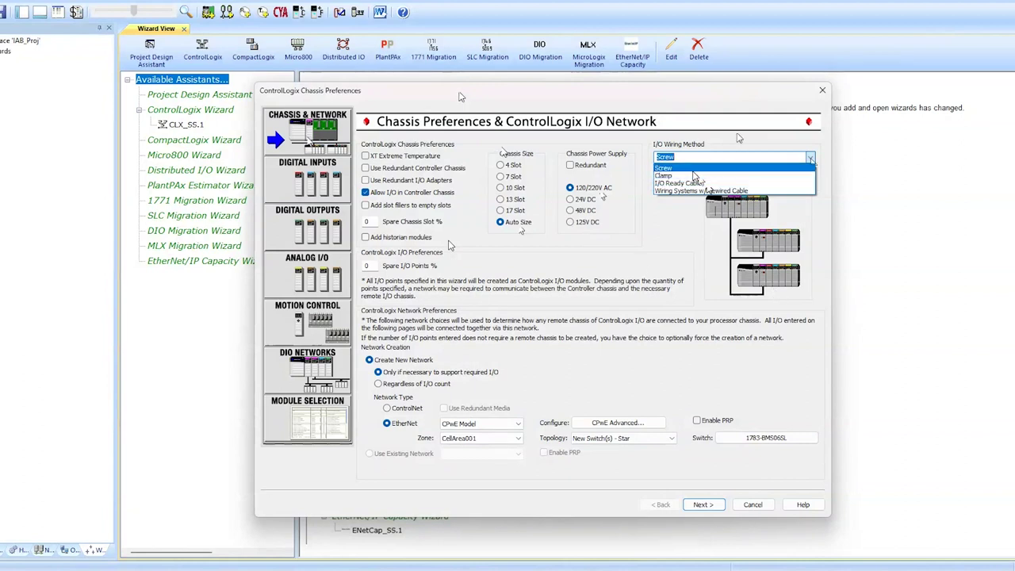
left_click(694, 170)
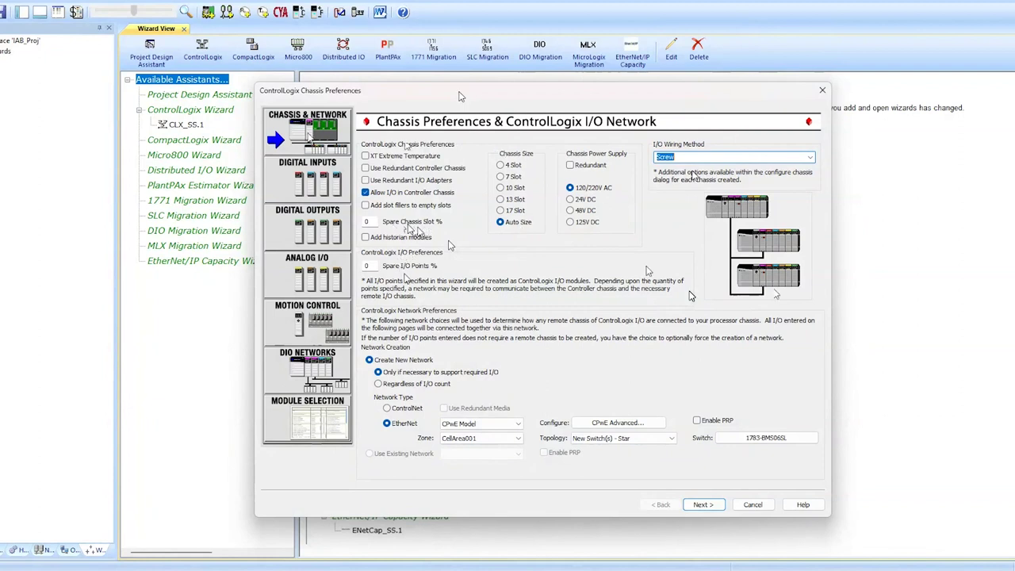
left_click(371, 267)
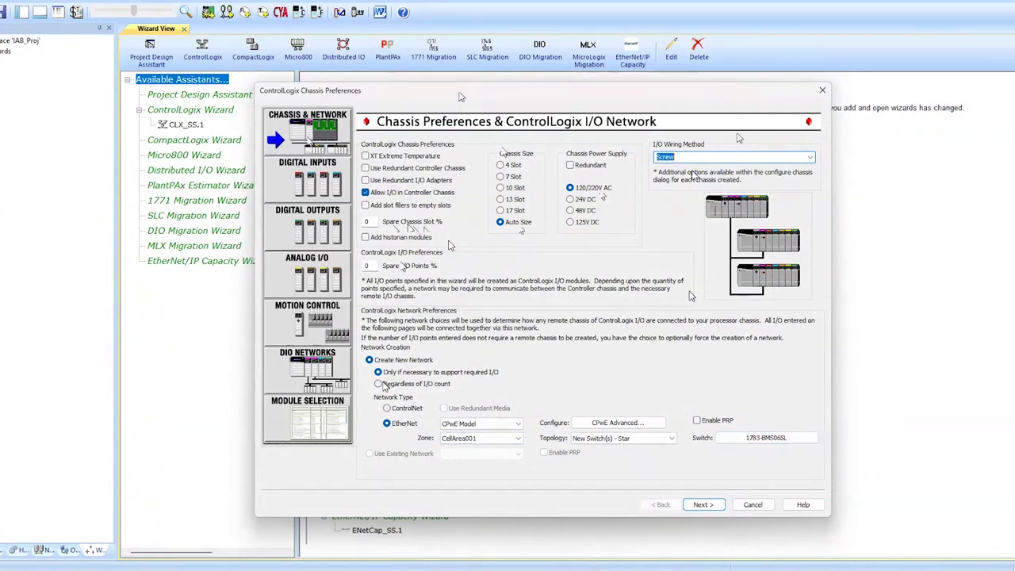
- Create the Ethernet network regardless of I/O count using the Freeform model
left_click(378, 384)
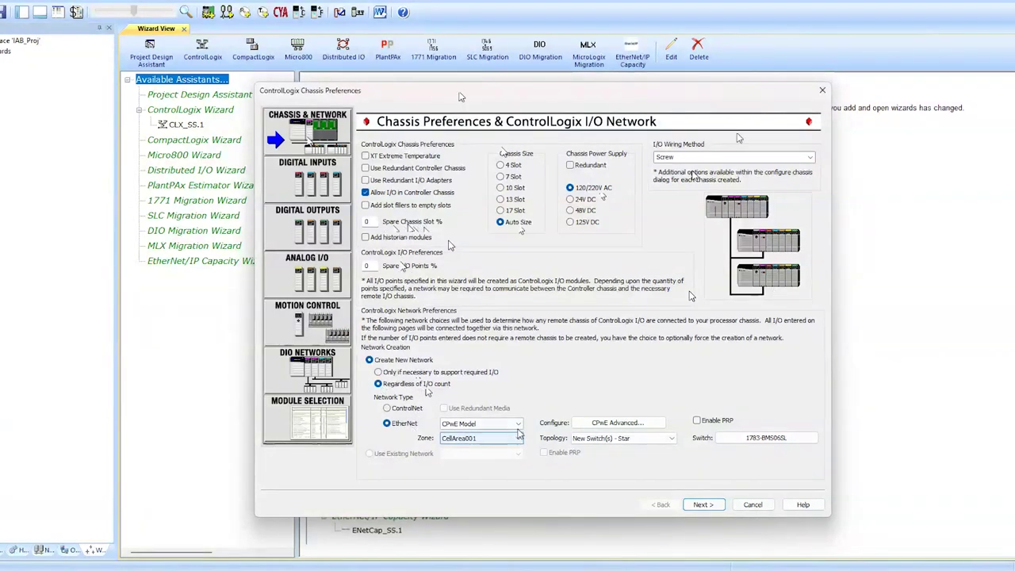
left_click(517, 427)
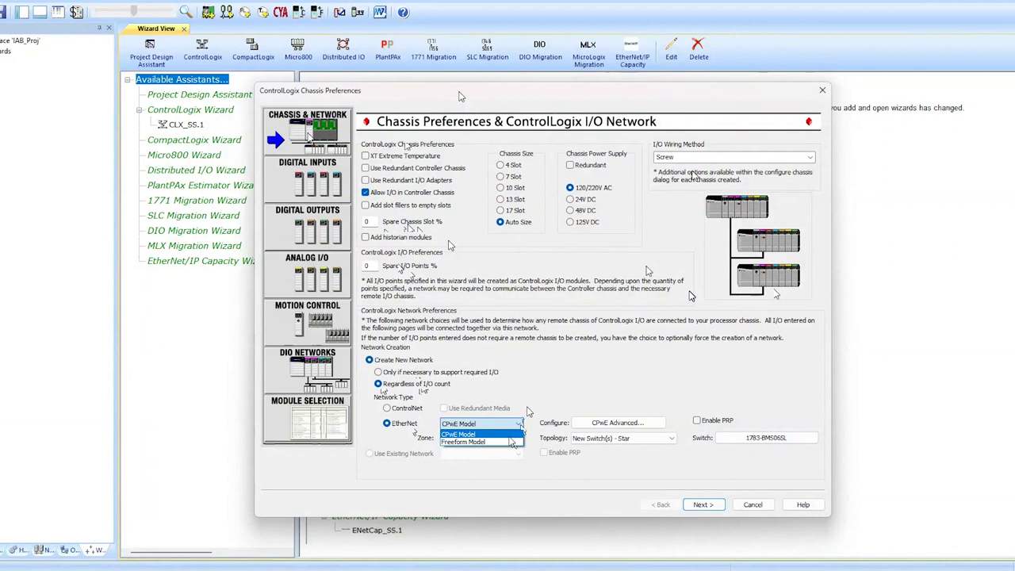
left_click(517, 425)
left_click(484, 442)
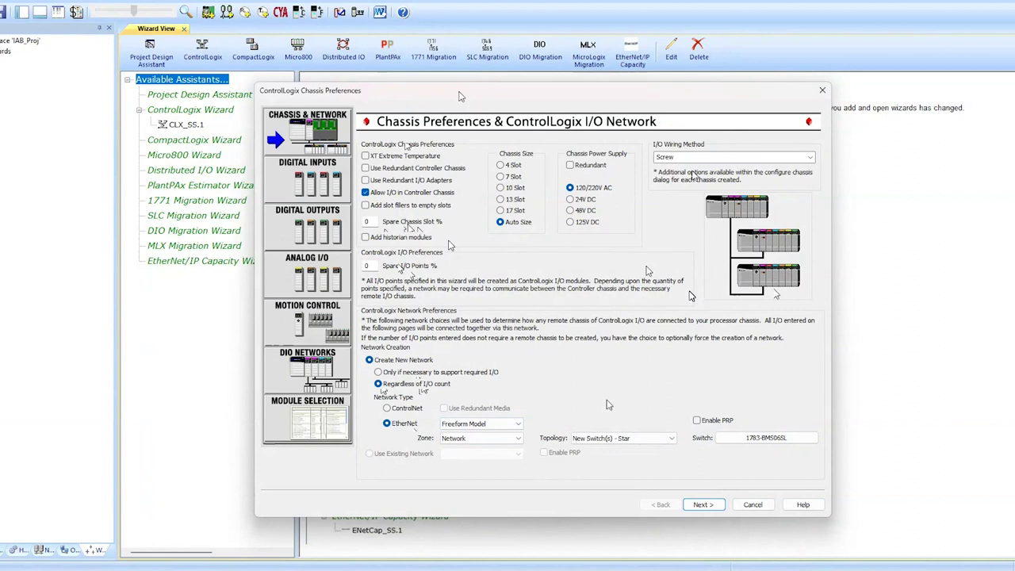
- Keep the Star topology with new switches and bring up the switch list
left_click(639, 440)
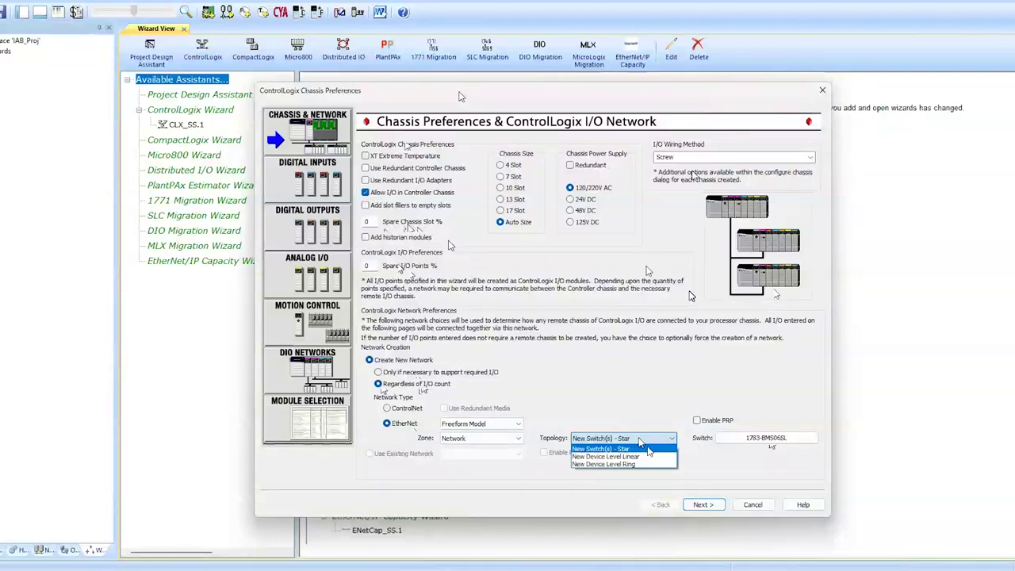
left_click(639, 420)
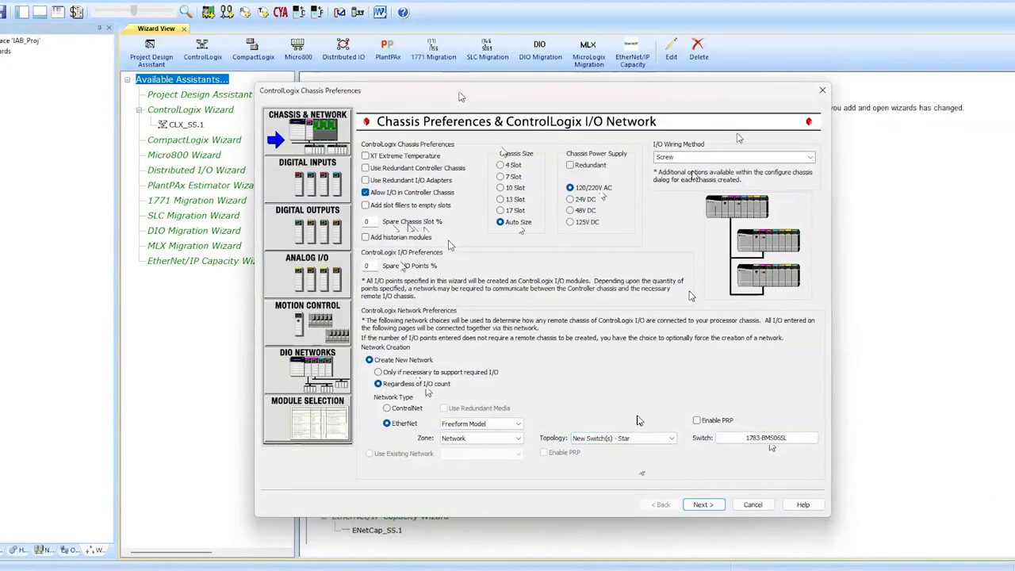
left_click(777, 441)
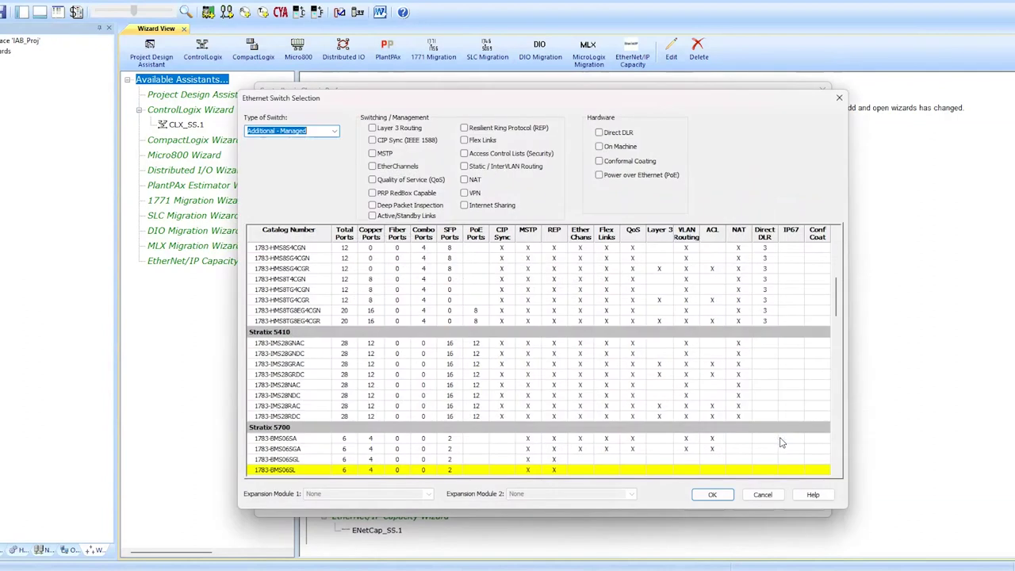
- Choose the 1783-BMS10CGA Stratix 5700 switch and advance to the Digital Inputs page
scroll(367, 363, "down", 3)
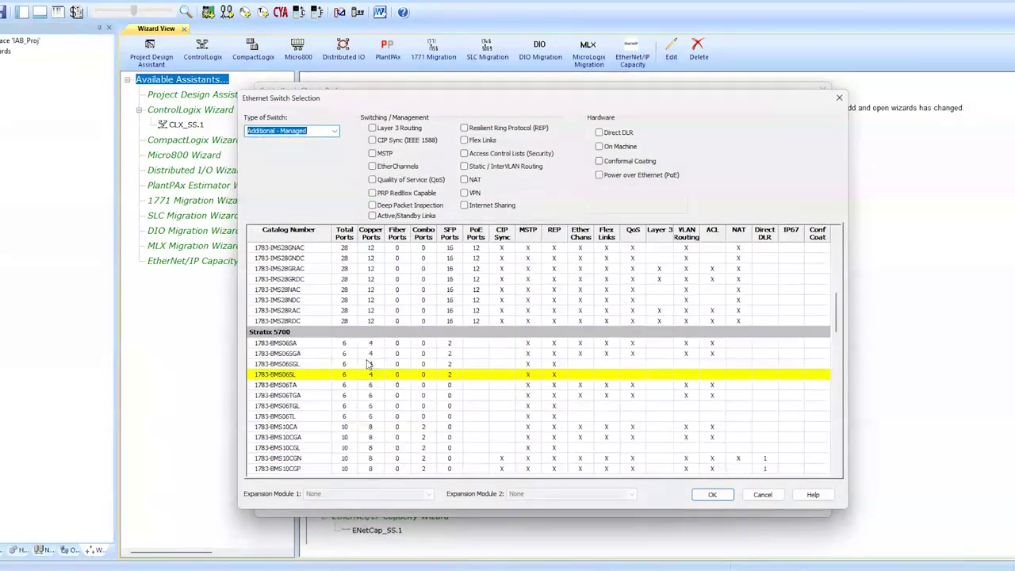
mouse_move(288, 448)
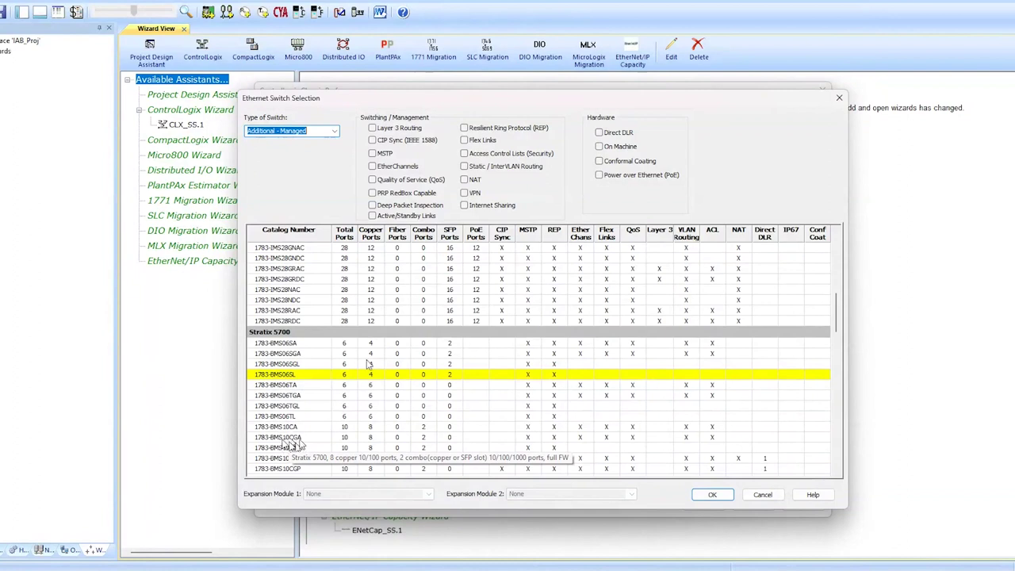
left_click(297, 439)
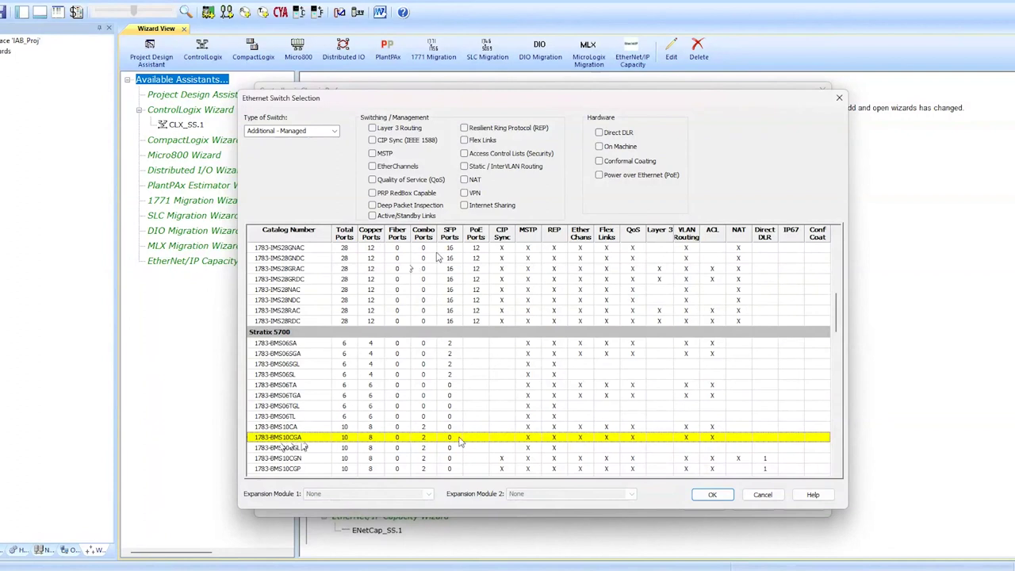
left_click(721, 497)
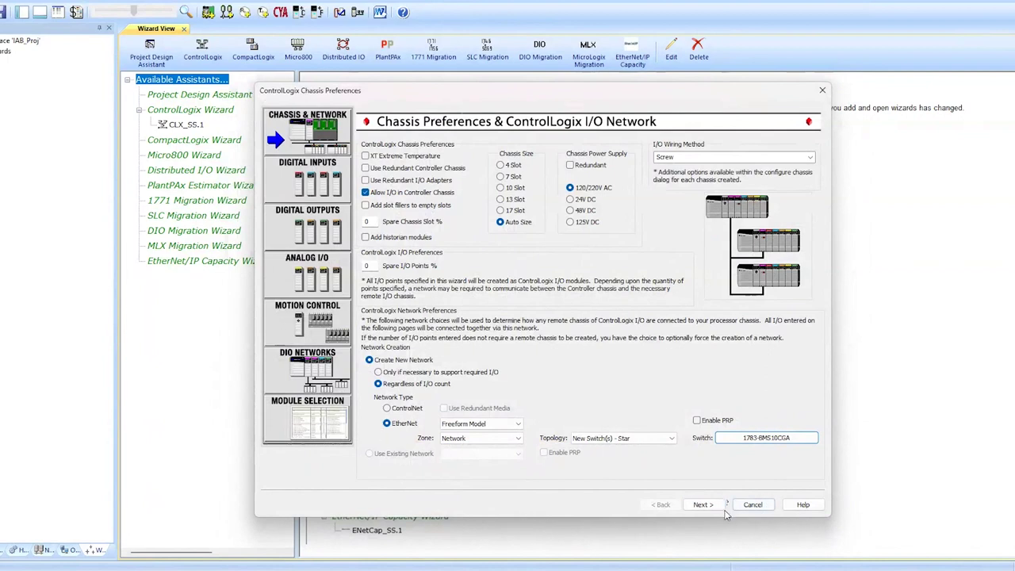
left_click(714, 506)
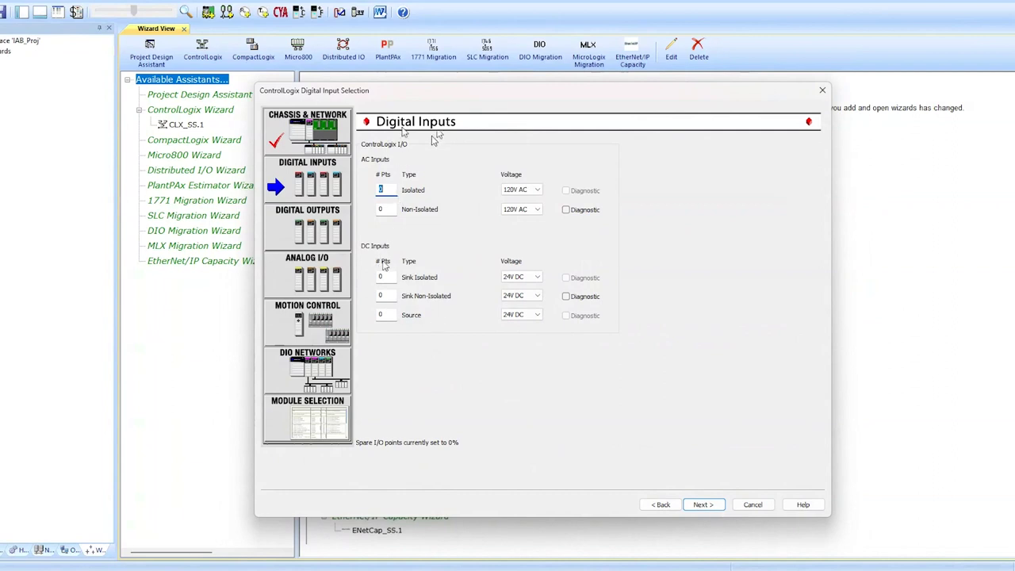
- Request 12 DC Sink Non-Isolated digital inputs
left_click(385, 296)
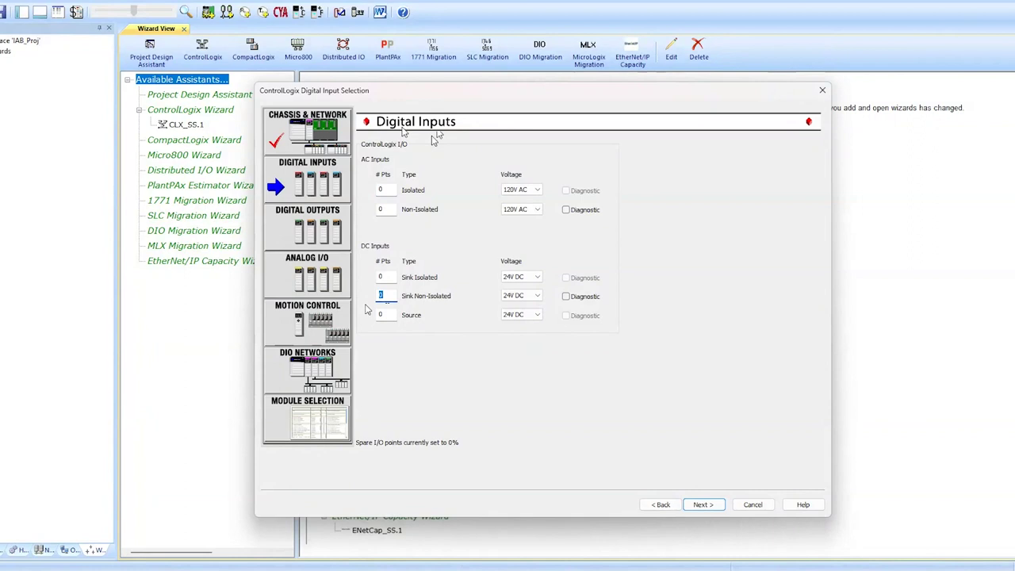
type("12")
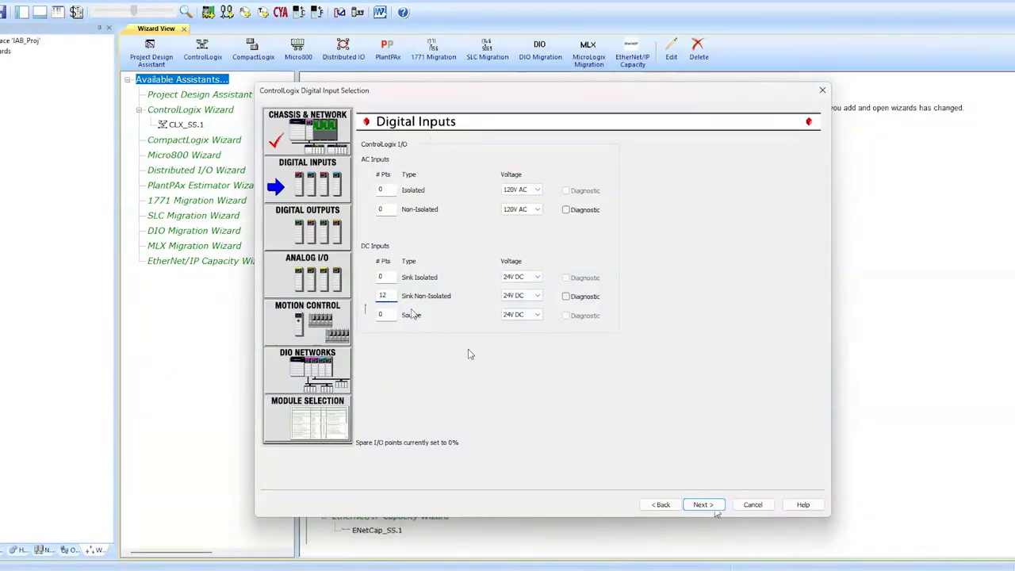
left_click(714, 508)
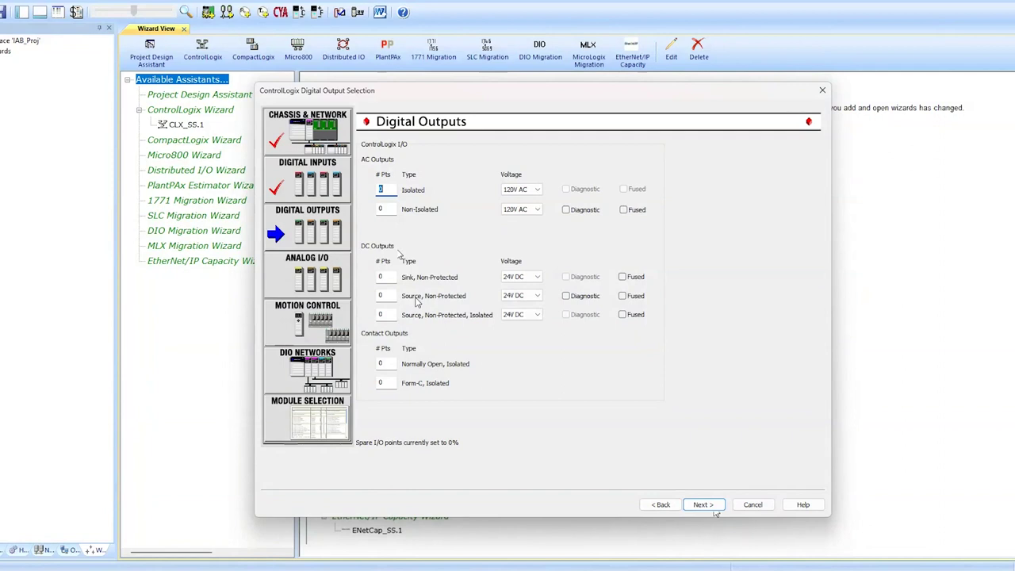
- Request 12 DC Source Non-Protected outputs and 3 Normally Open contact outputs
double_click(382, 295)
type("12")
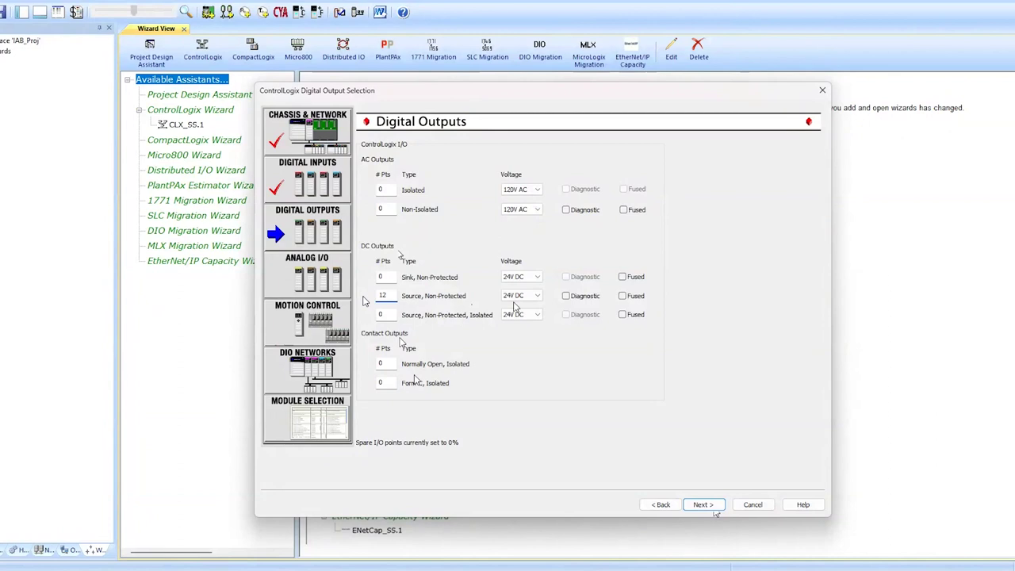
double_click(381, 364)
type("3")
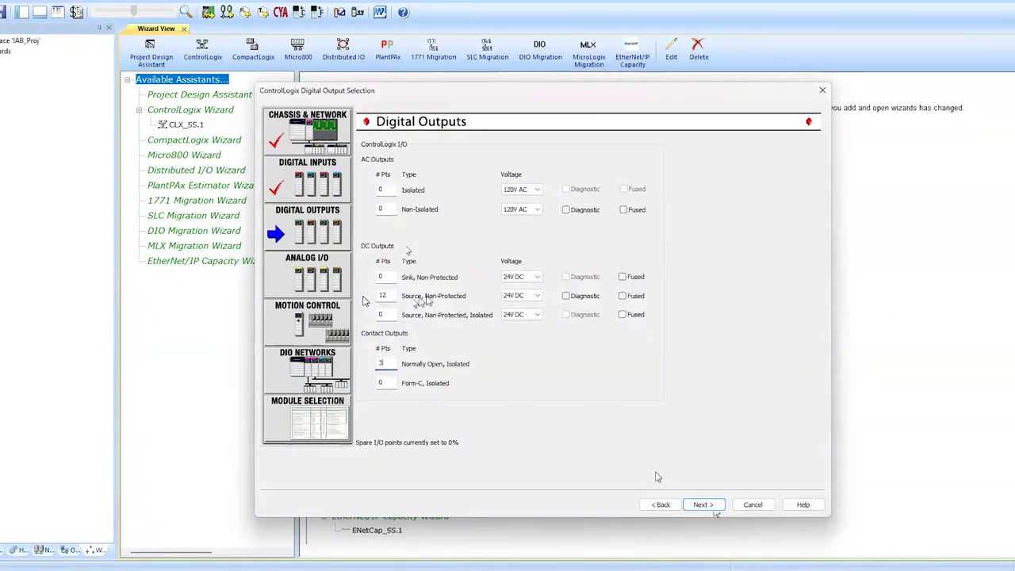
left_click(701, 505)
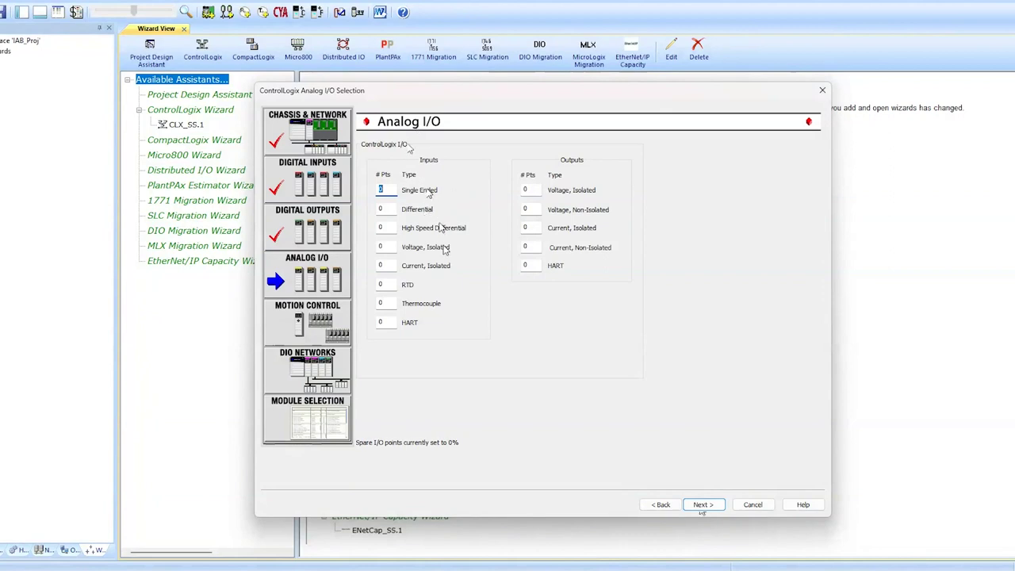
- Set 3 Current, Isolated analog input points and continue to Motion Control
left_click(391, 266)
type("3")
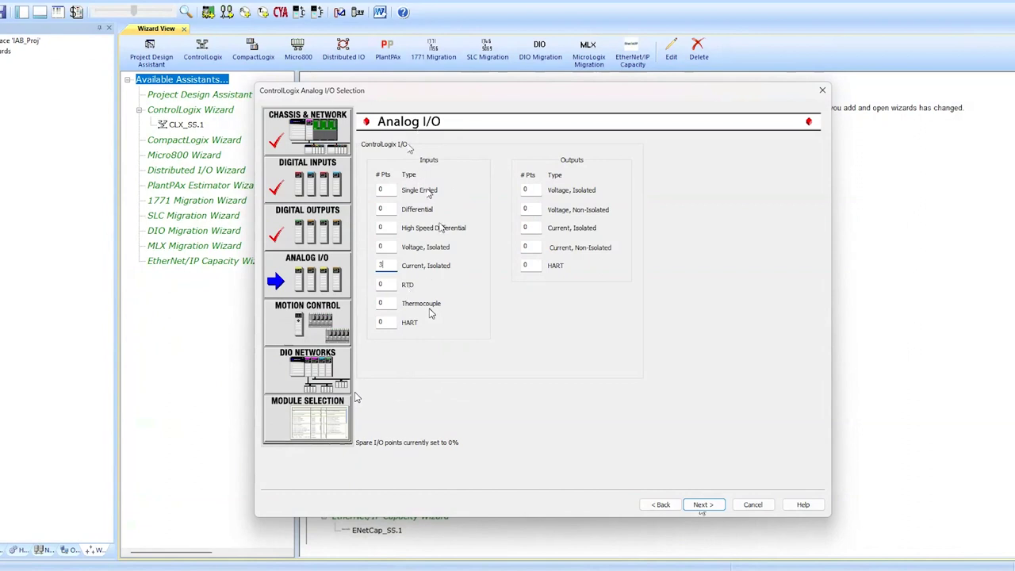
left_click(706, 505)
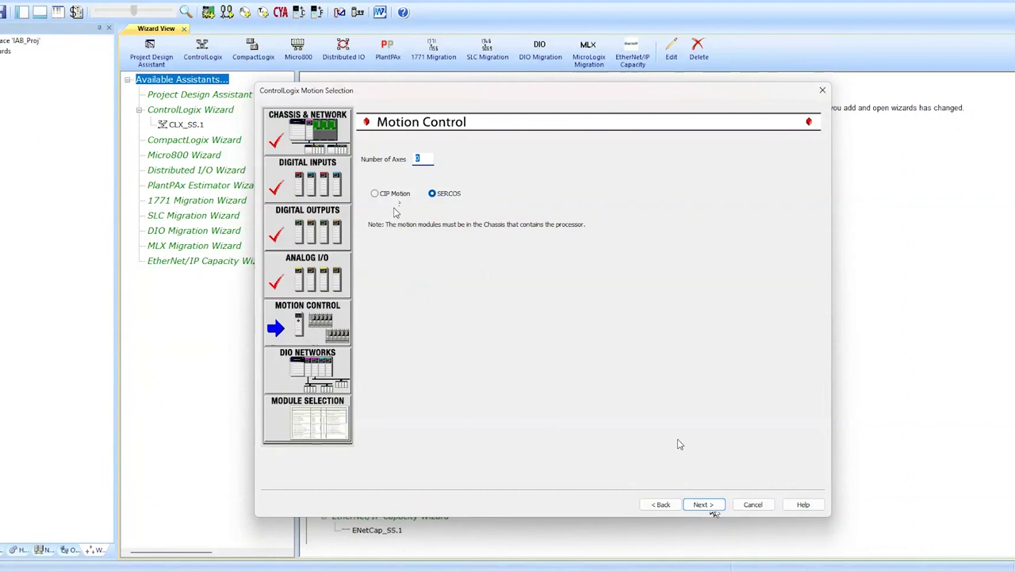
- Pass the Motion Control and DIO Networks pages unchanged to reach Hardware Selection
left_click(704, 505)
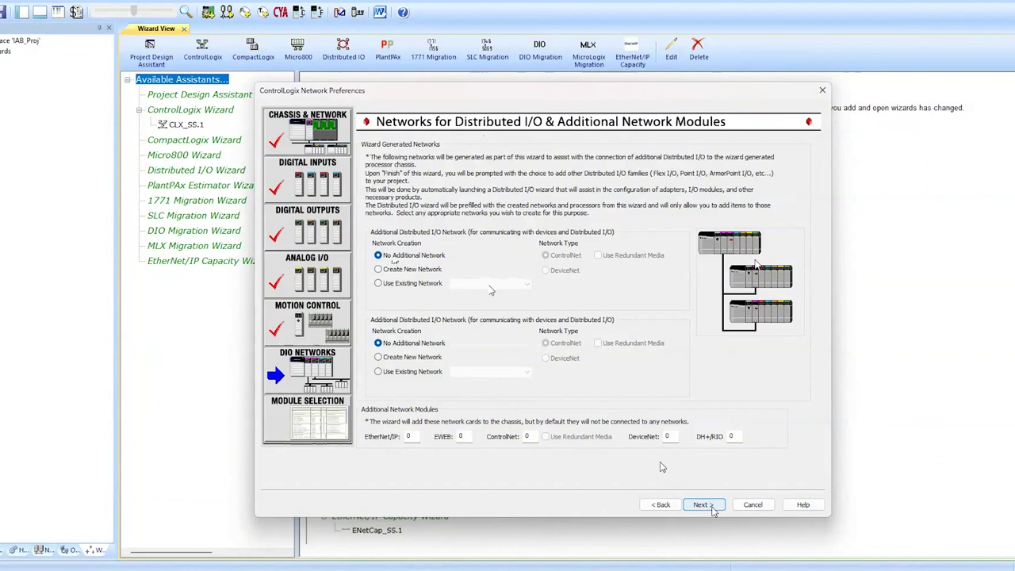
left_click(710, 508)
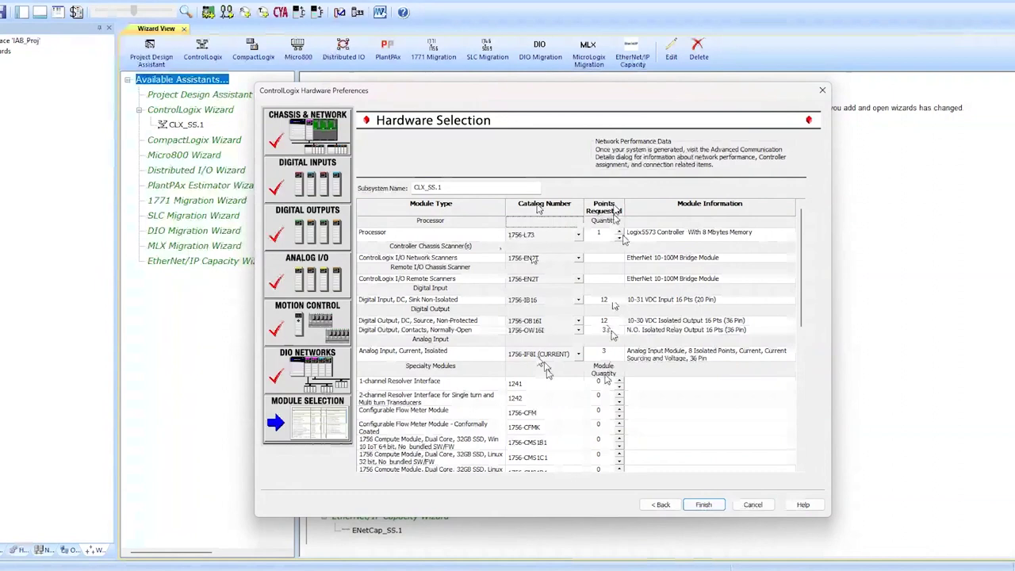
- Finish hardware selection to generate CLX_SS.1, answering No to adding Distributed I/O
left_click(613, 333)
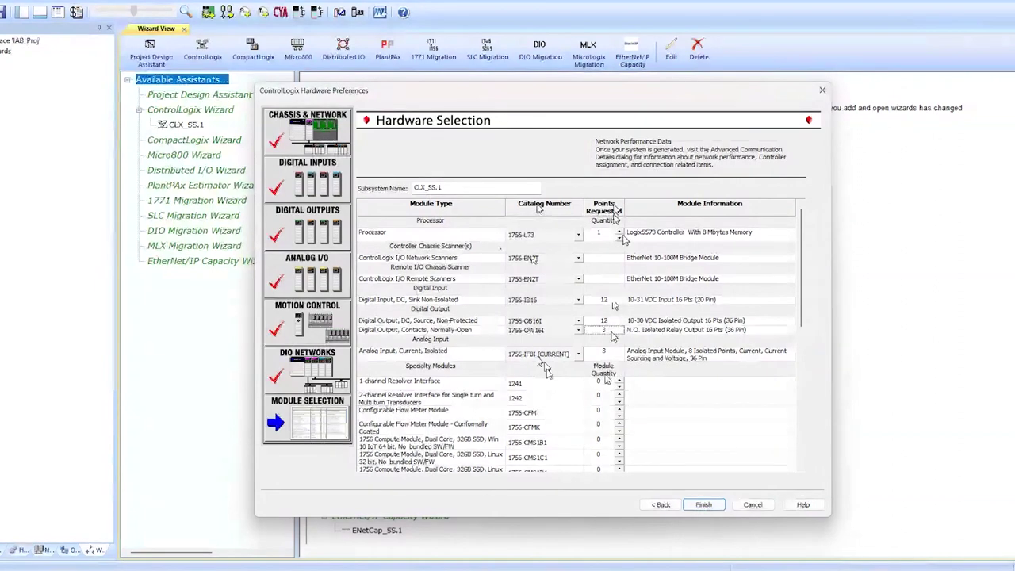
left_click(705, 505)
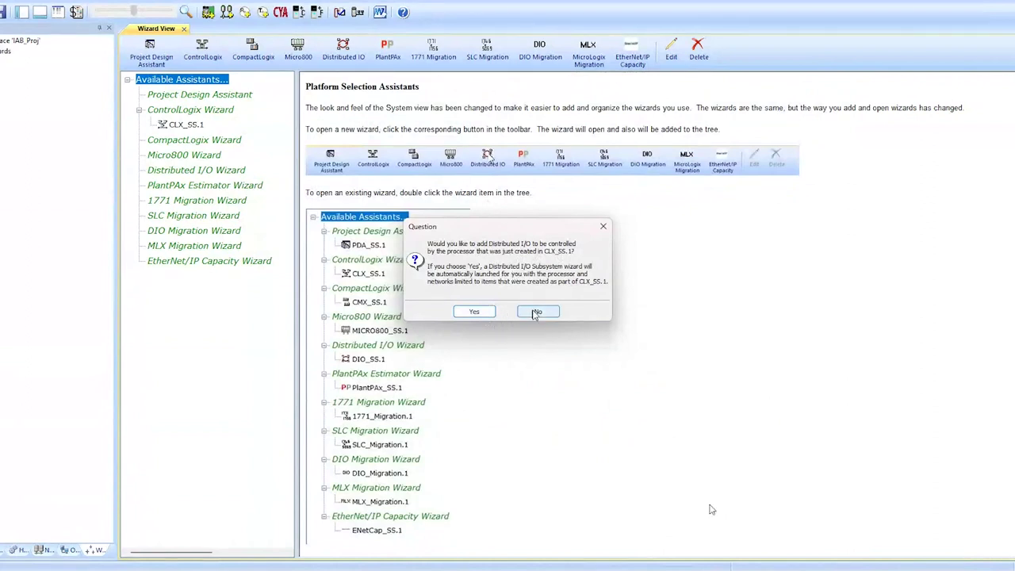
left_click(536, 312)
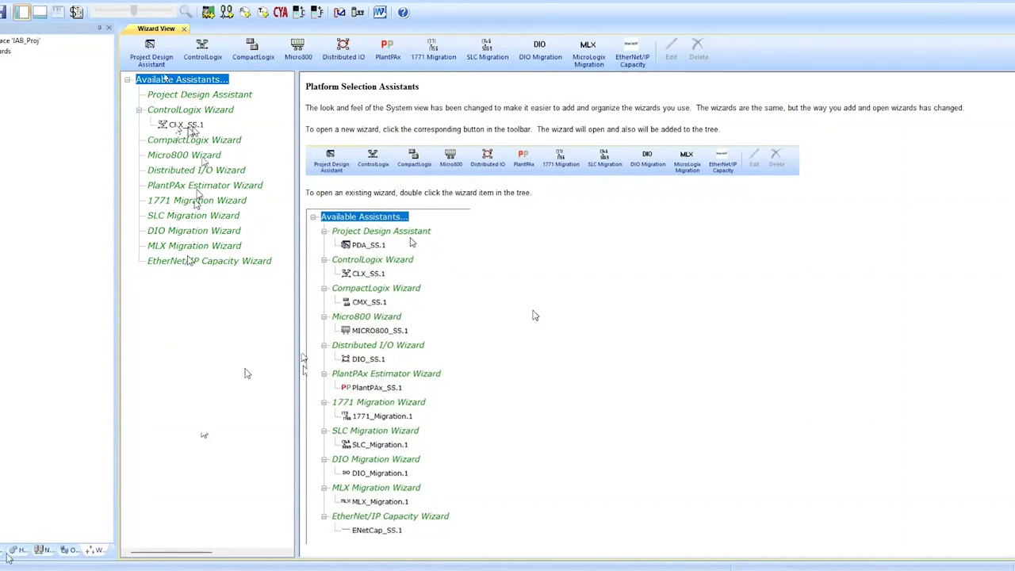
- Open CLX_SS.1 from the ControlLogix Wizard tree in Hardware View
double_click(186, 125)
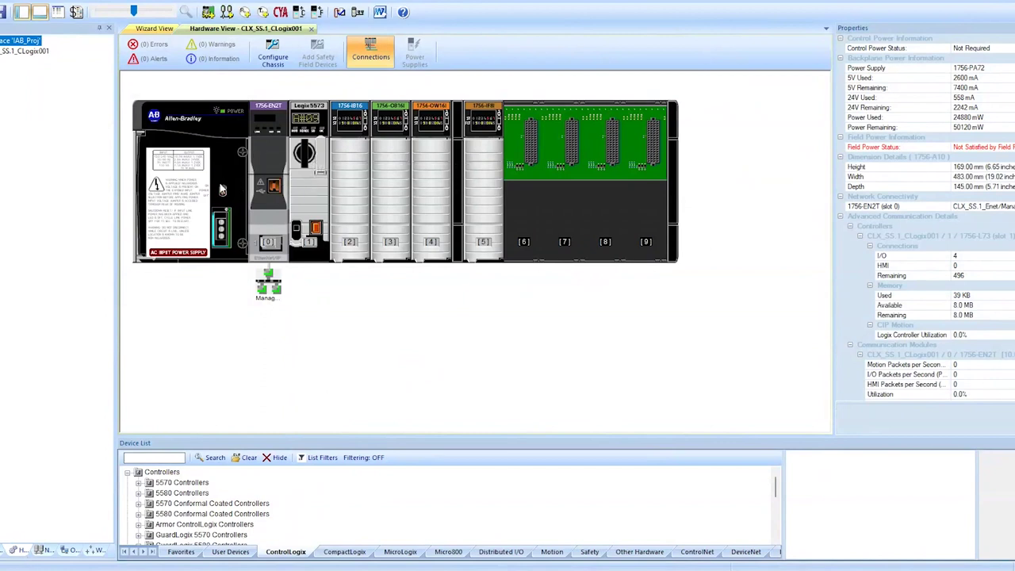
- Delete the 1756-PA72 power supply from the CLX_SS.1 chassis
left_click(191, 192)
key("Delete")
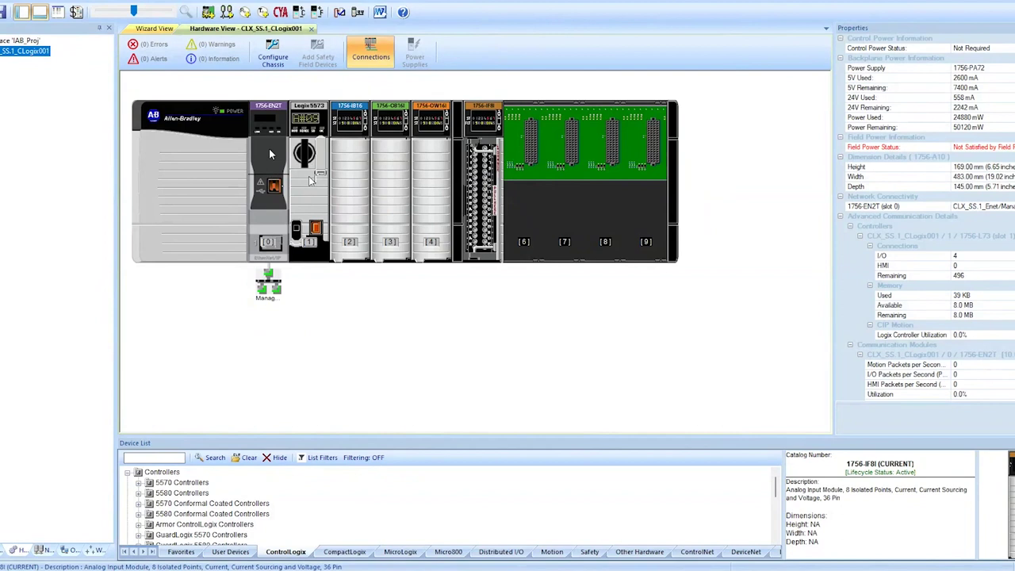
left_click_drag(269, 149, 564, 151)
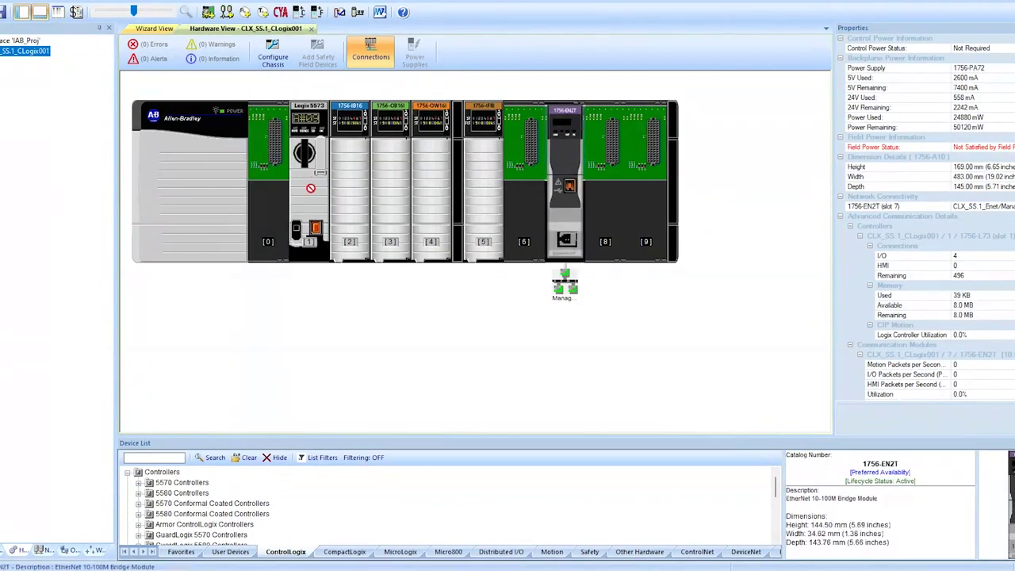
left_click_drag(256, 175, 262, 175)
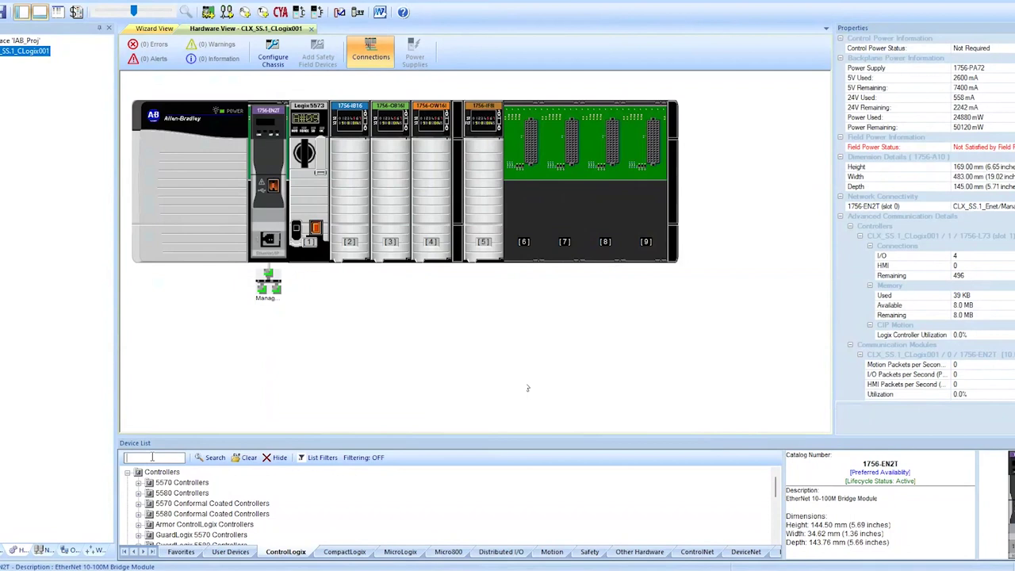
- Search the Device List for 1756 and browse the results
type("1756")
key("Return")
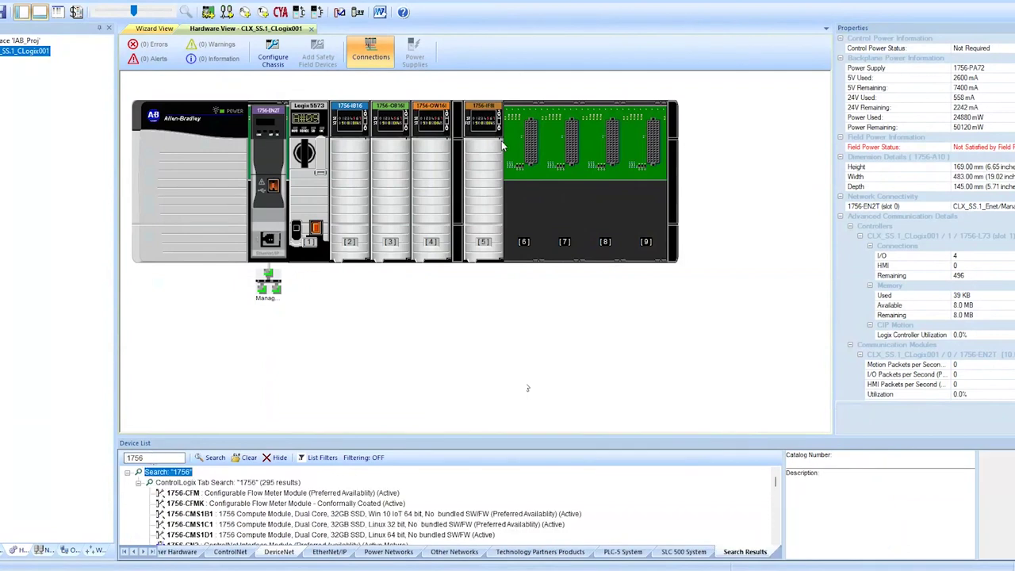
scroll(255, 513, "down", 5)
scroll(256, 514, "down", 5)
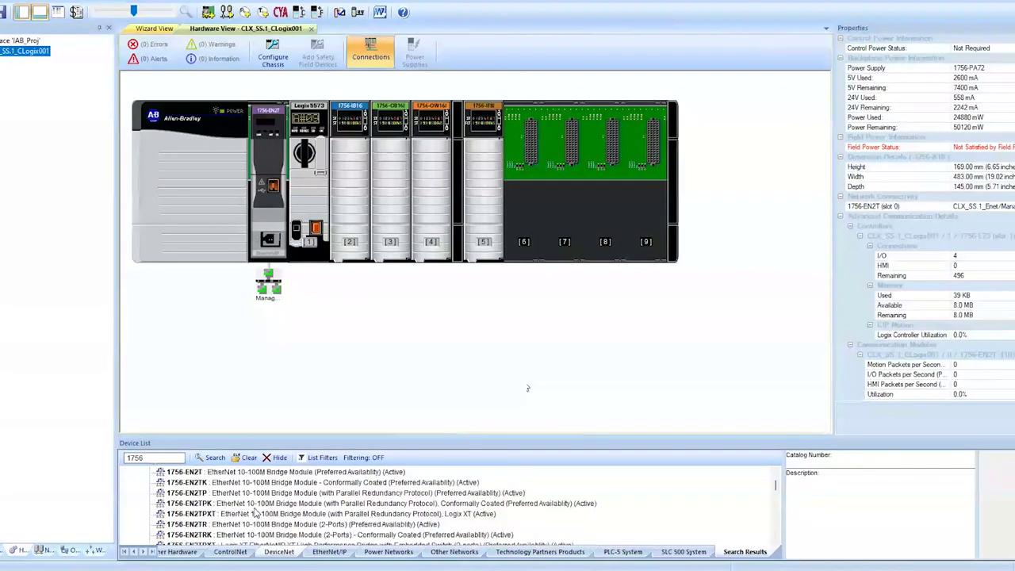
scroll(255, 512, "down", 3)
scroll(238, 510, "down", 3)
scroll(226, 508, "down", 3)
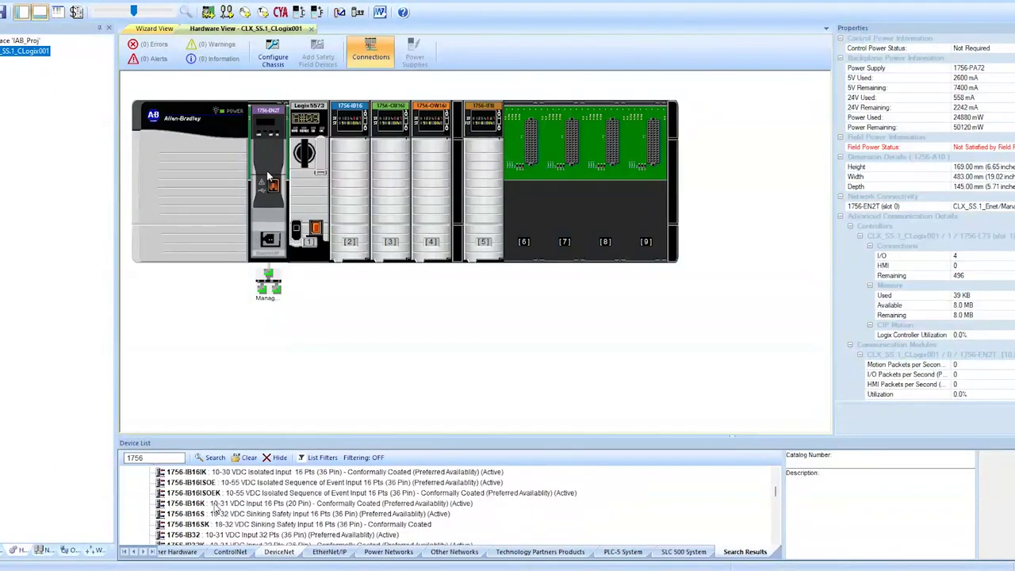
scroll(217, 508, "down", 3)
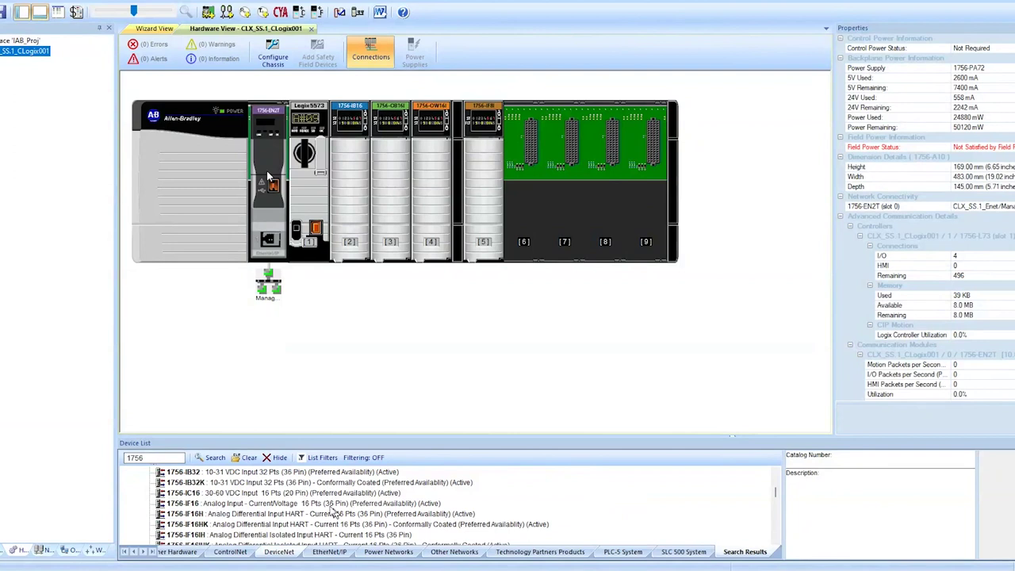
- Narrow the catalog search to 1756-N2 to list the empty slot fillers
scroll(306, 509, "up", 3)
scroll(304, 505, "up", 3)
scroll(302, 504, "up", 5)
scroll(285, 498, "up", 5)
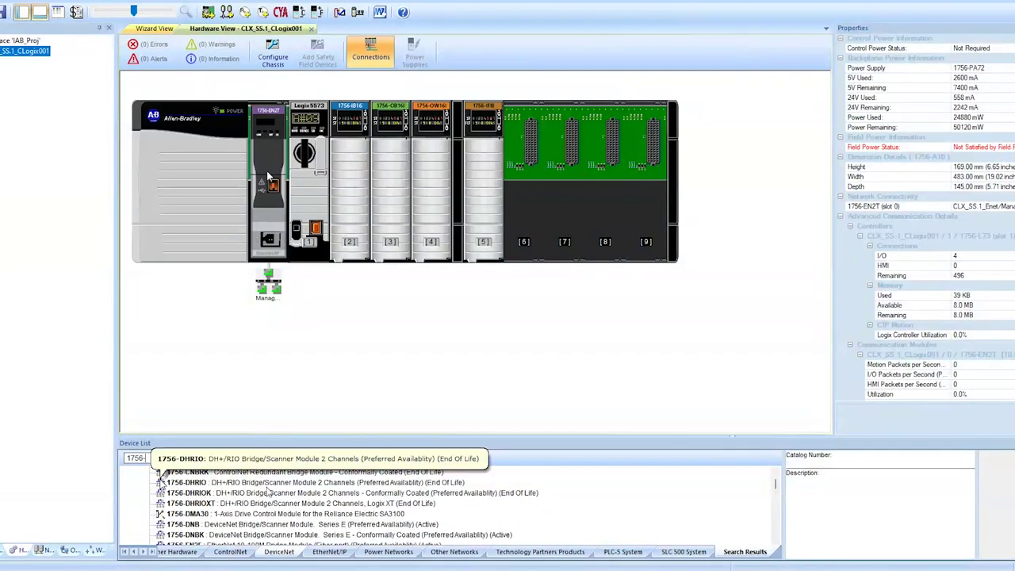
type("n2")
key("Return")
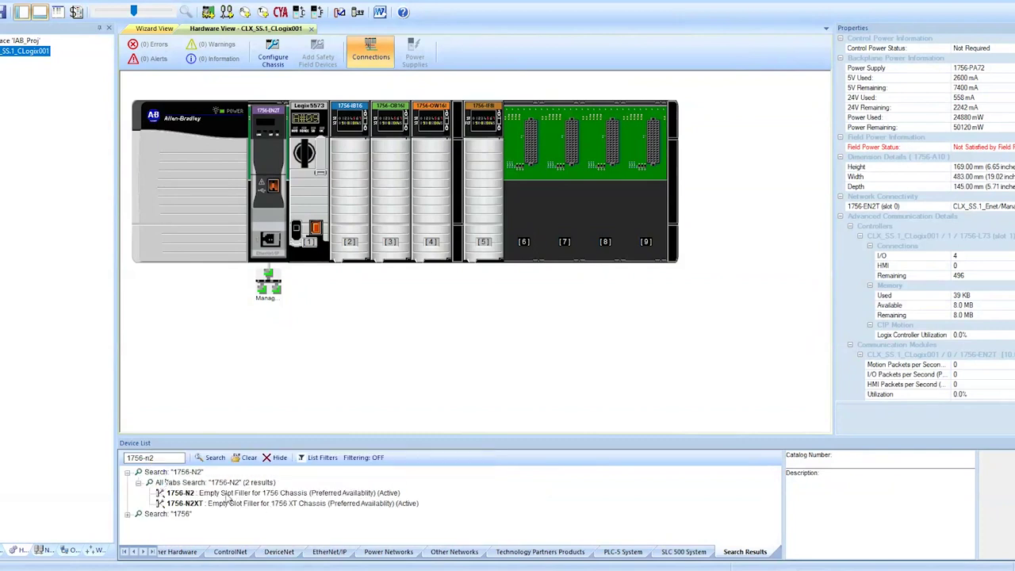
- Drag 1756-N2 empty slot fillers into chassis slots 6 through 9
left_click_drag(227, 493, 523, 167)
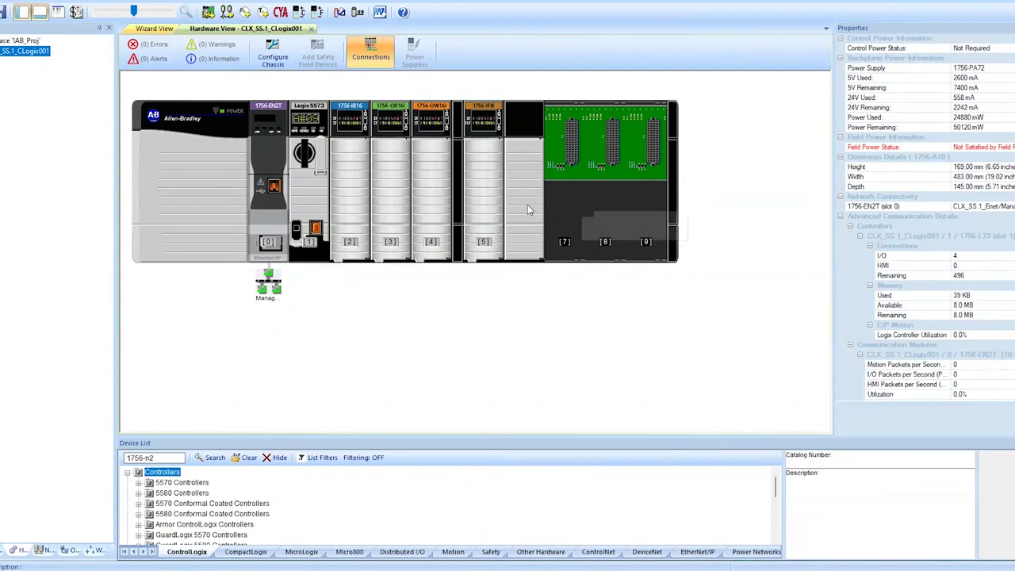
left_click_drag(527, 204, 549, 213)
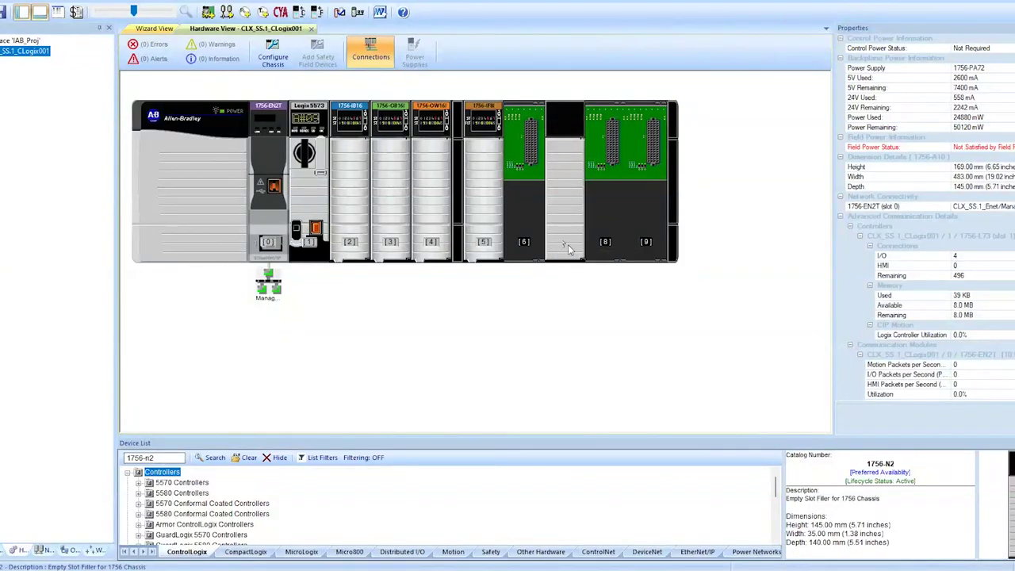
left_click_drag(563, 243, 524, 238)
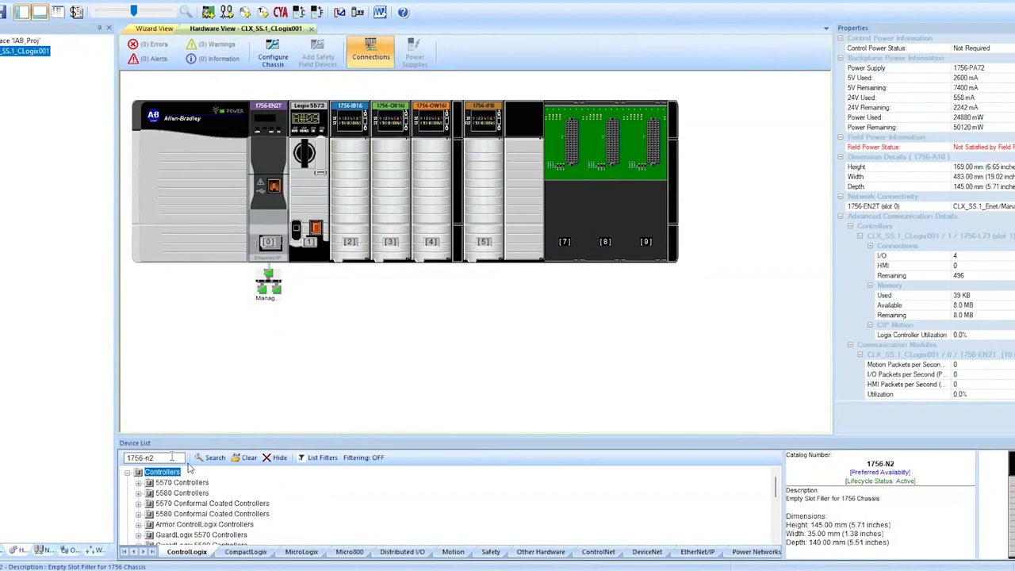
left_click(211, 458)
mouse_move(182, 493)
left_mouse_down()
mouse_move(552, 230)
mouse_move(596, 139)
left_mouse_up()
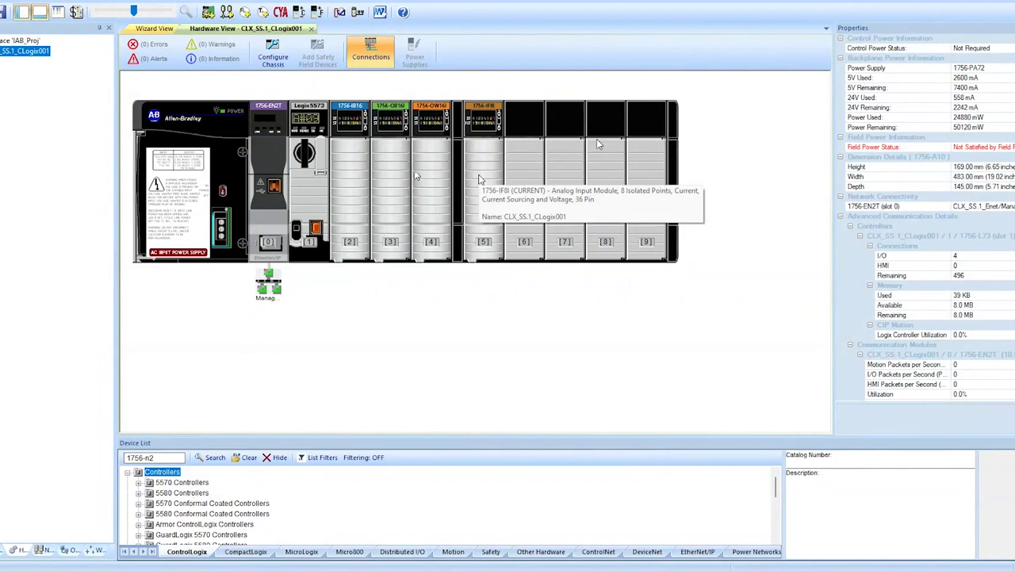
- Bring up the 1756-EN2T's Modify connection options for network CLX_SS.1_Enet/Managed001, without changing anything
right_click(480, 172)
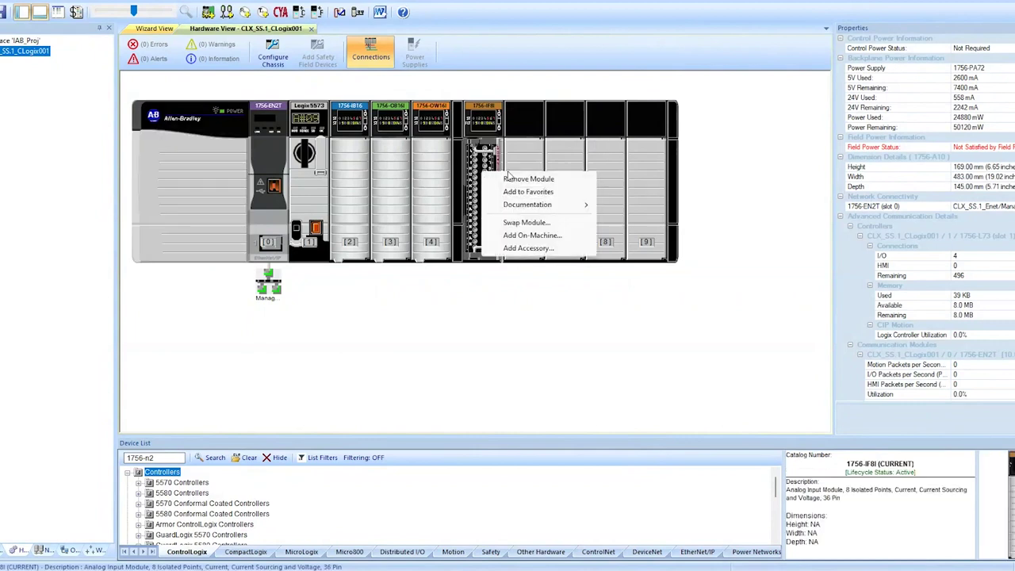
left_click(537, 181)
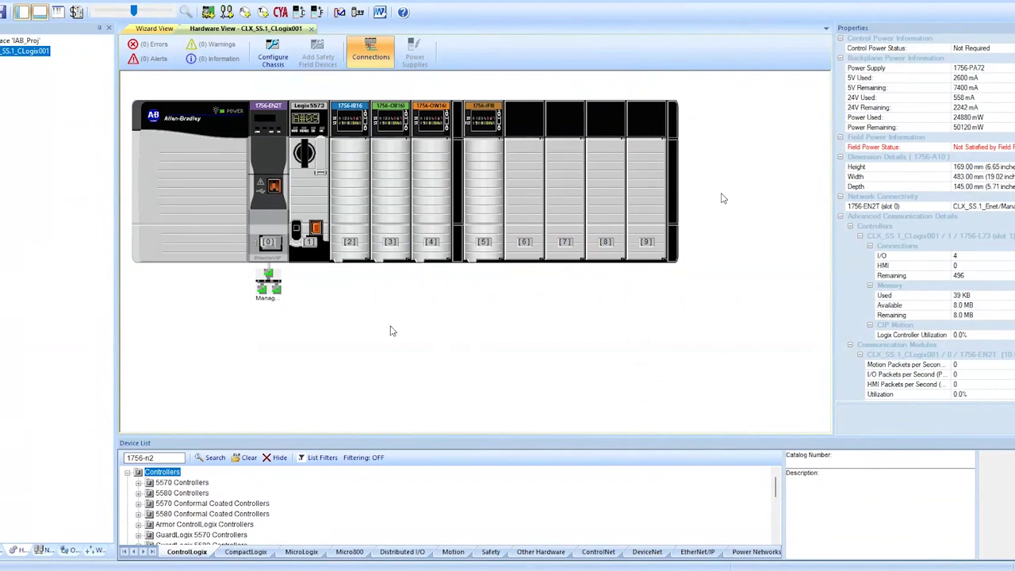
right_click(272, 287)
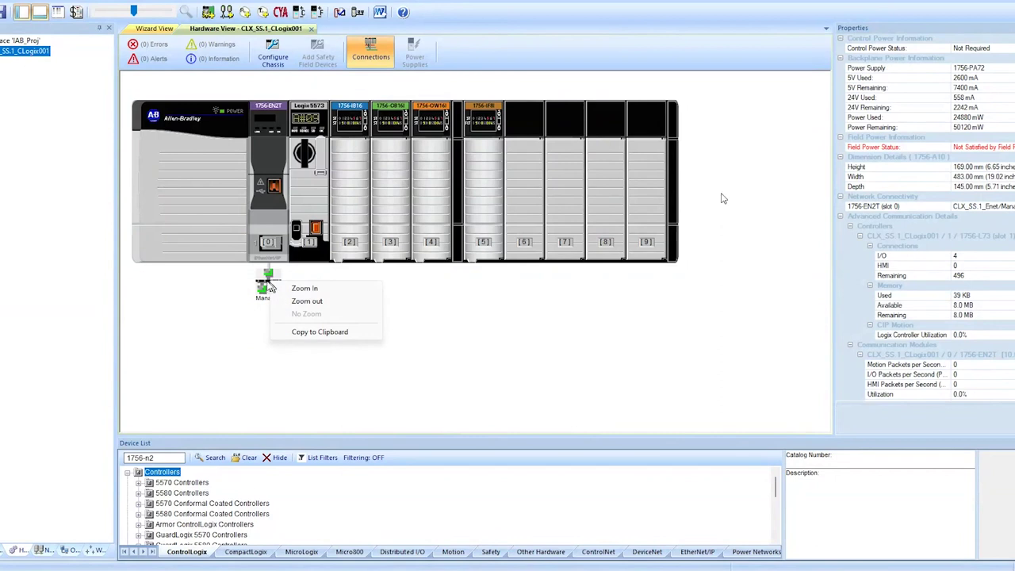
right_click(269, 286)
right_click(279, 222)
mouse_move(369, 263)
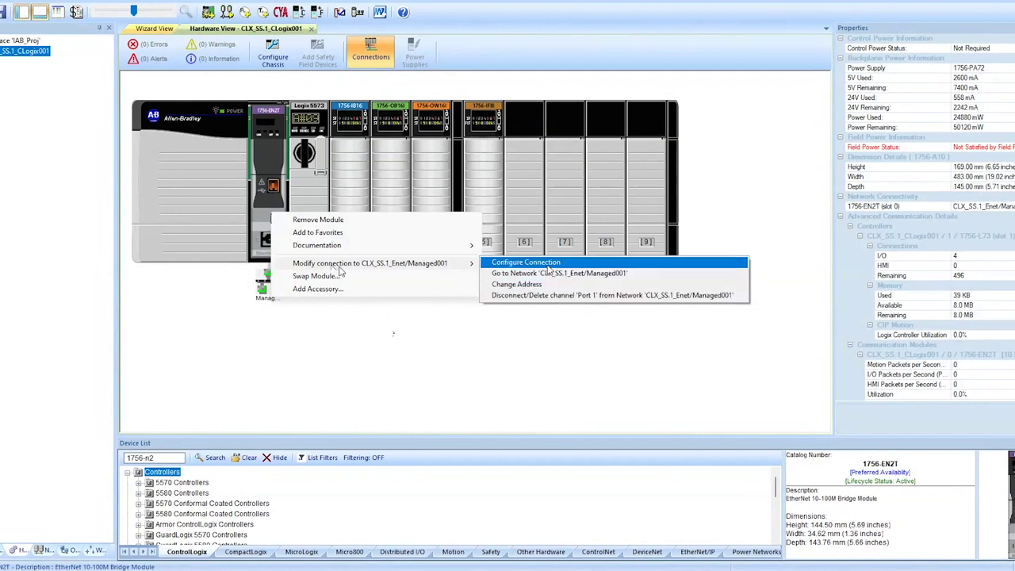
left_click(546, 267)
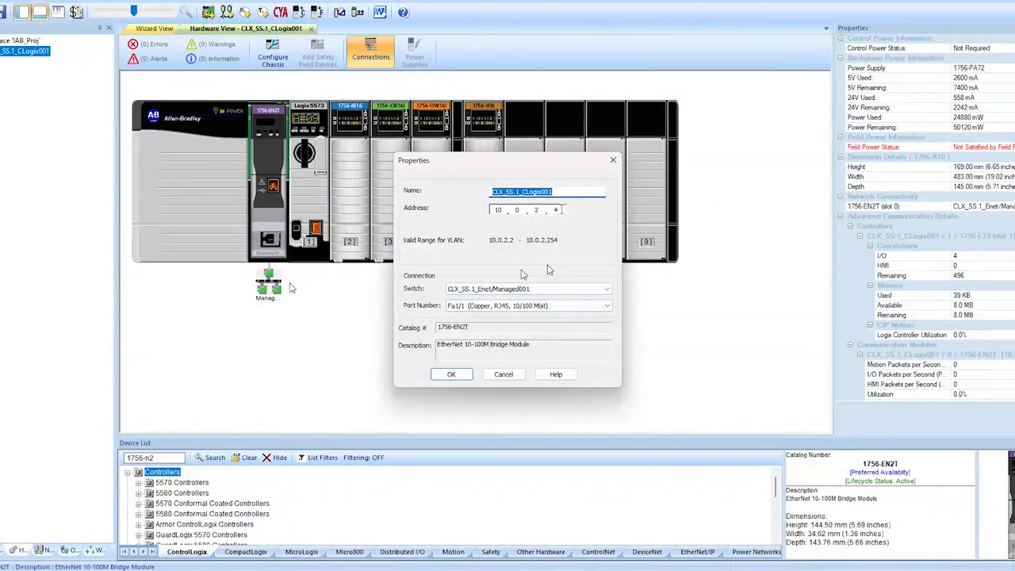
double_click(558, 209)
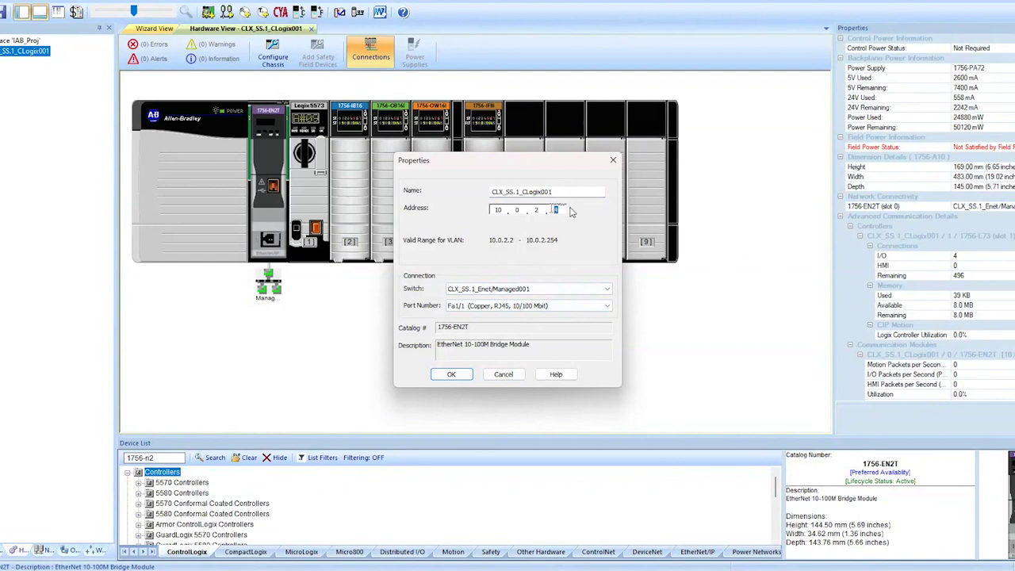
left_click(504, 378)
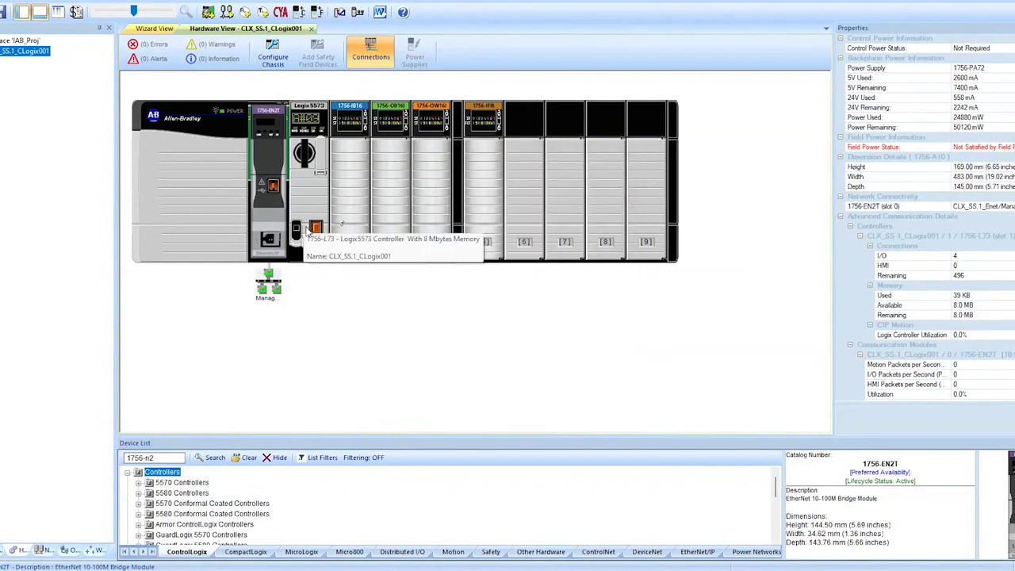